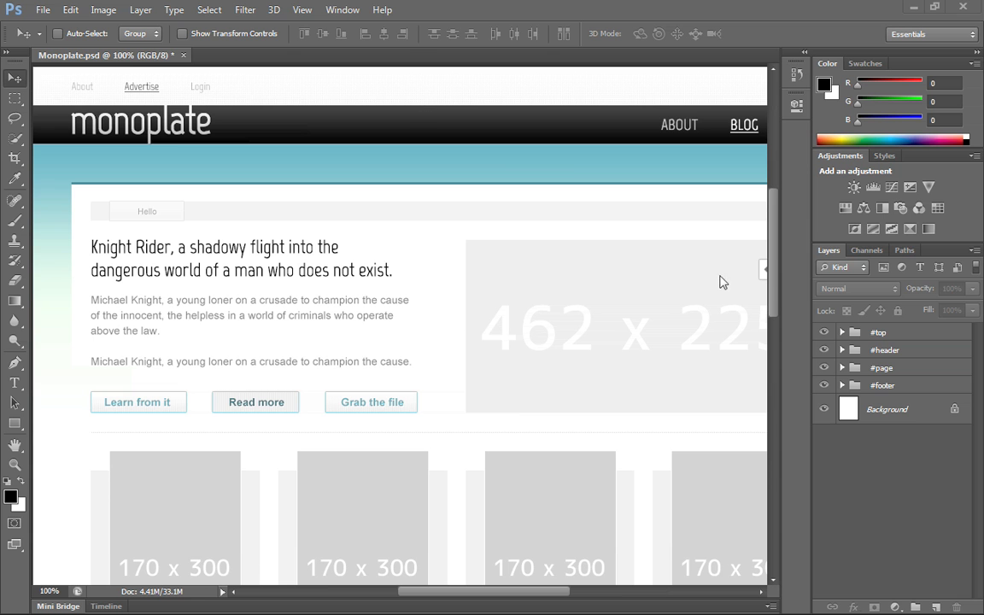
# Step: Lock the #header, #page and #footer layer groups together
pyautogui.click(910, 391)
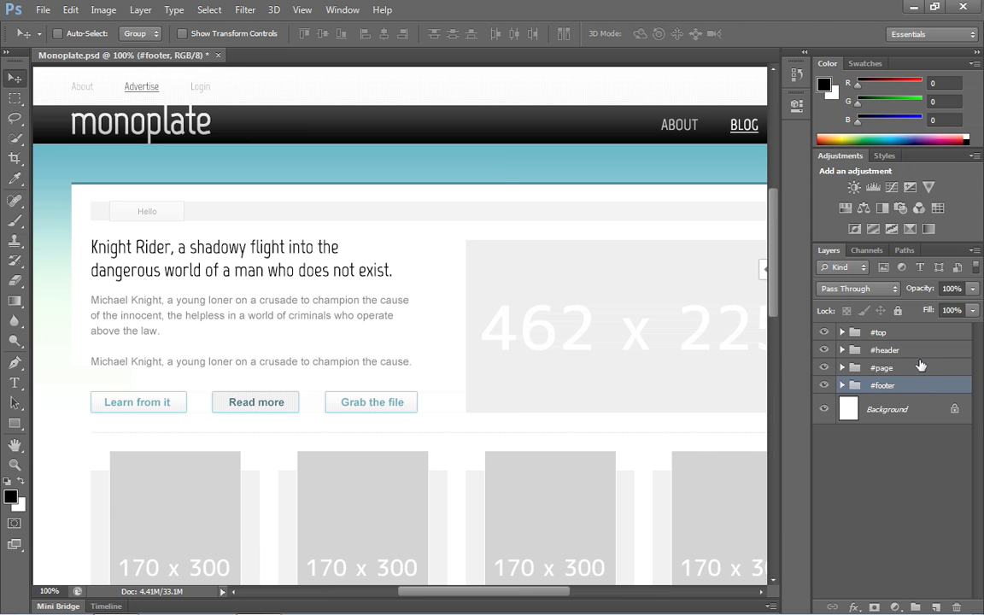
pyautogui.keyDown('shift'); pyautogui.click(921, 352); pyautogui.keyUp('shift')
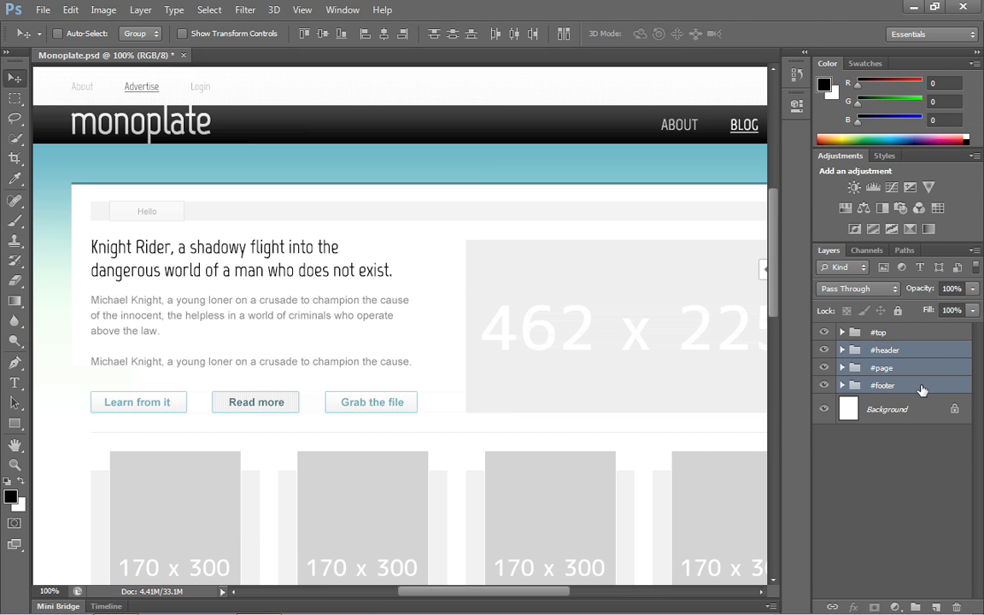
pyautogui.click(897, 312)
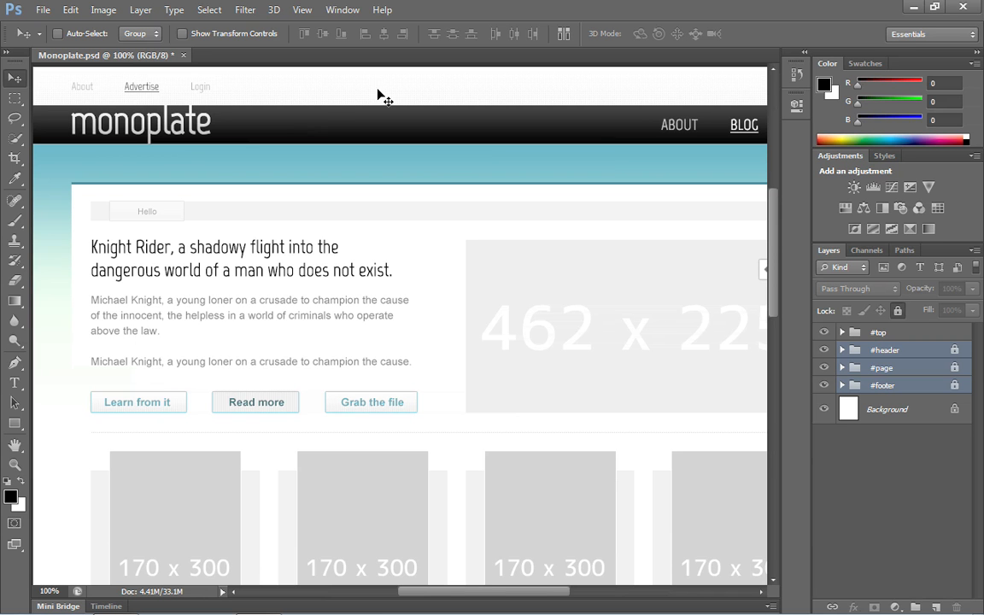
# Step: Select the Background shape layer inside the #top group, toggle its visibility off and on, and activate the Rectangular Marquee tool
pyautogui.click(331, 94)
pyautogui.click(331, 96)
pyautogui.click(331, 98)
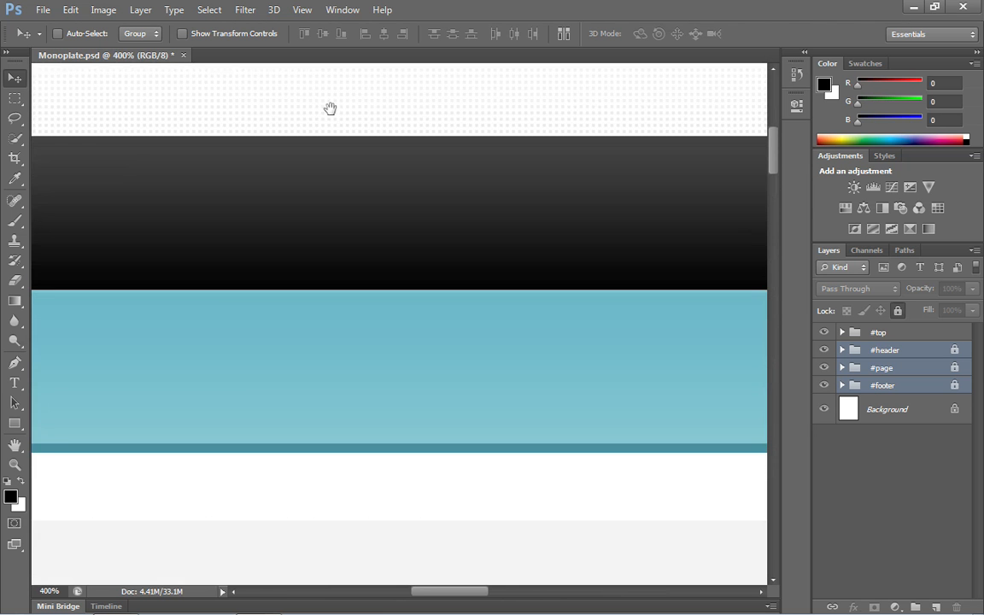
pyautogui.moveTo(304, 112); pyautogui.dragTo(533, 246)
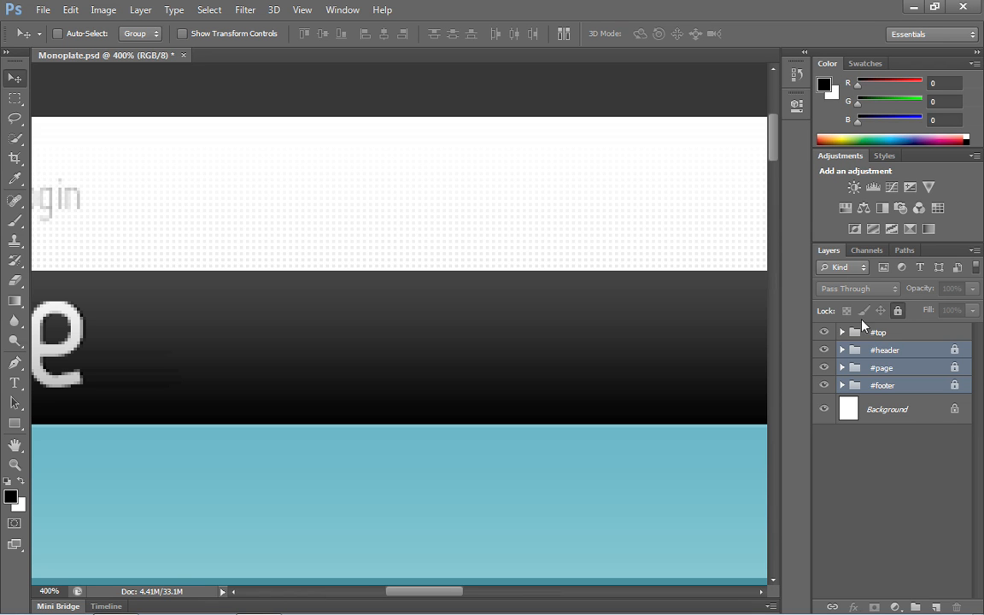
pyautogui.click(886, 333)
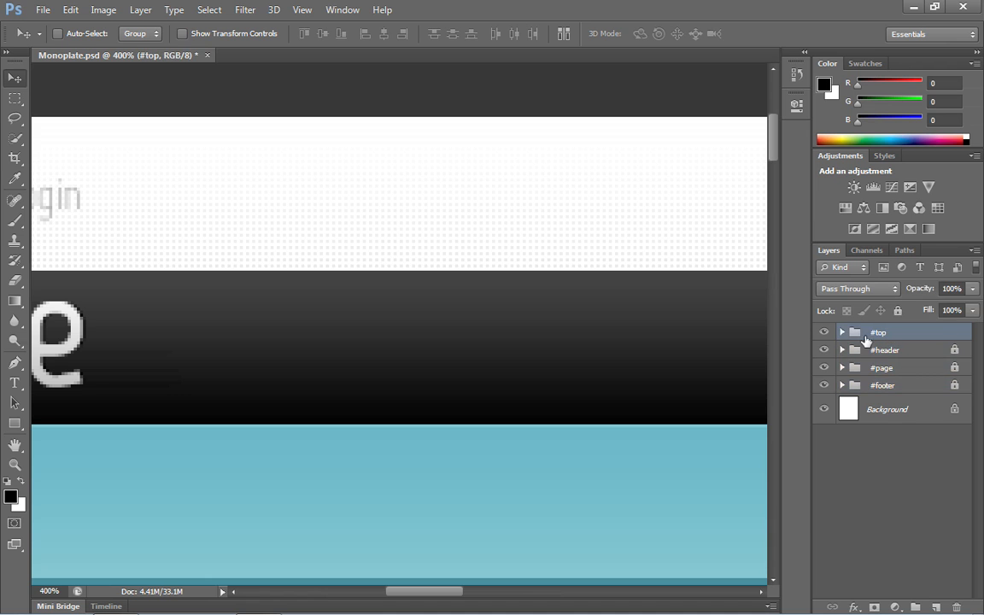
pyautogui.click(842, 333)
pyautogui.click(869, 393)
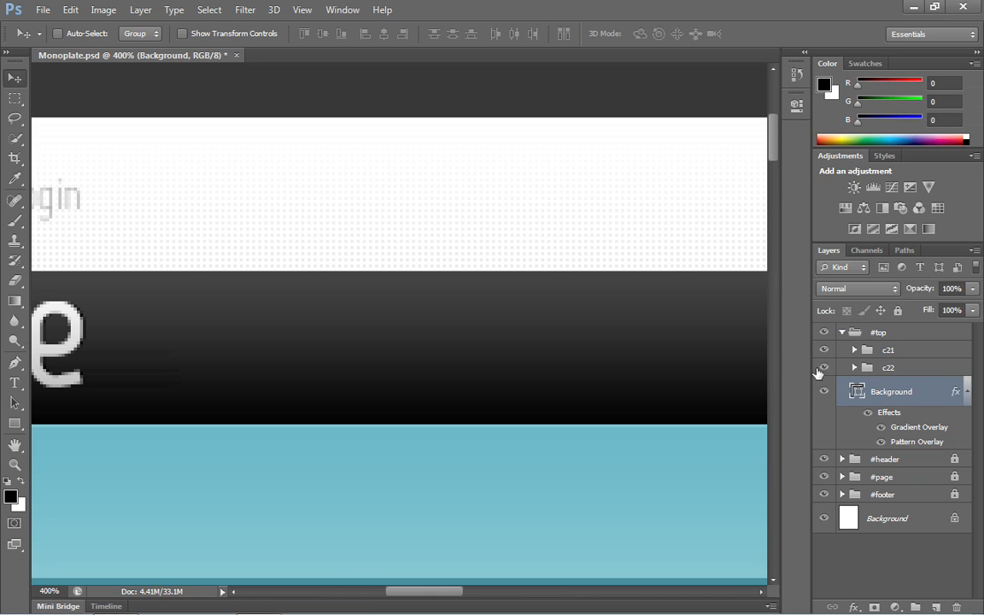
pyautogui.click(824, 393)
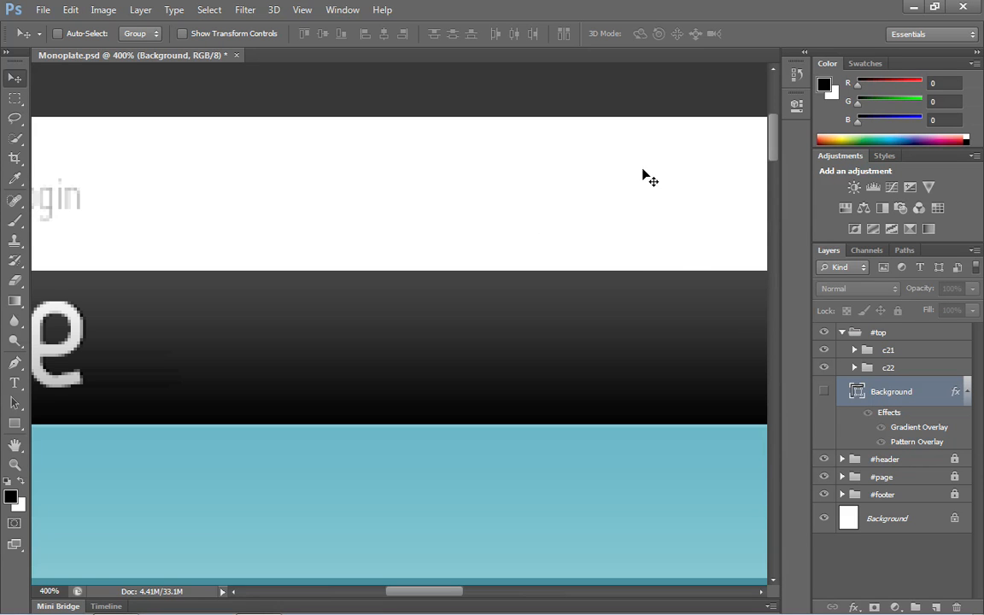
pyautogui.click(821, 391)
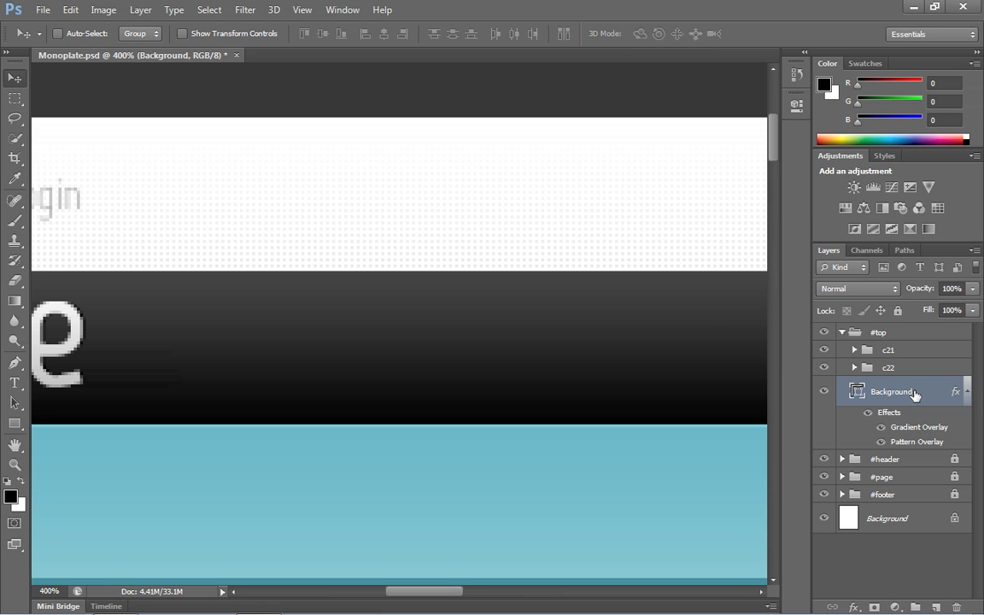
pyautogui.click(14, 100)
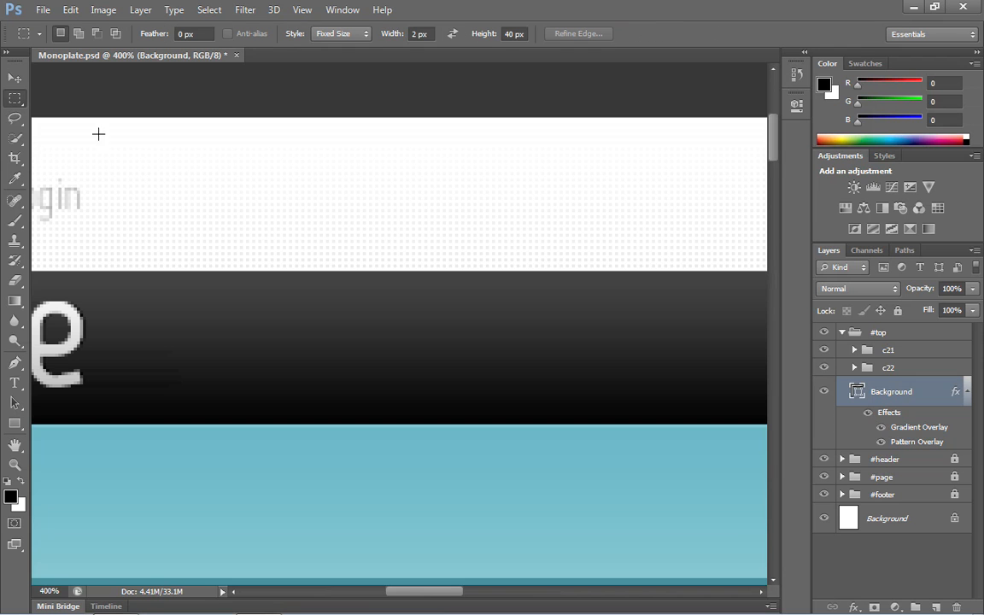
pyautogui.click(333, 39)
pyautogui.click(335, 49)
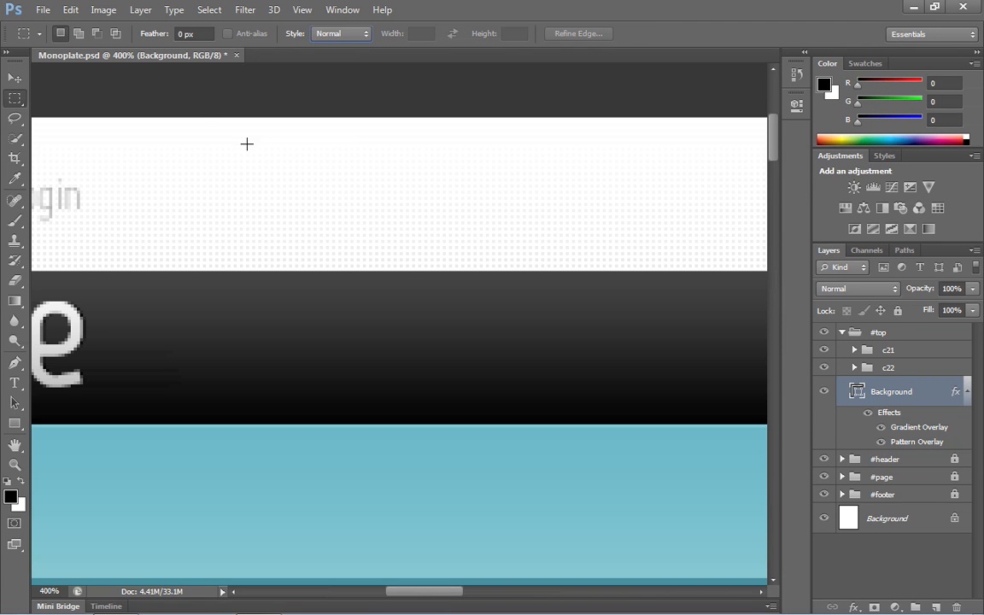
pyautogui.moveTo(198, 110); pyautogui.dragTo(330, 271)
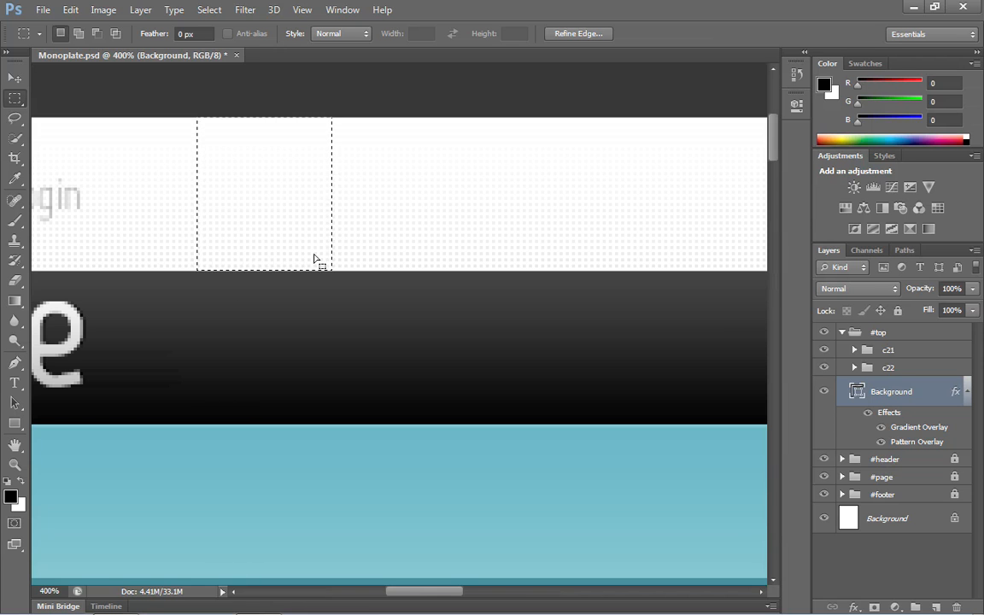
pyautogui.click(313, 256)
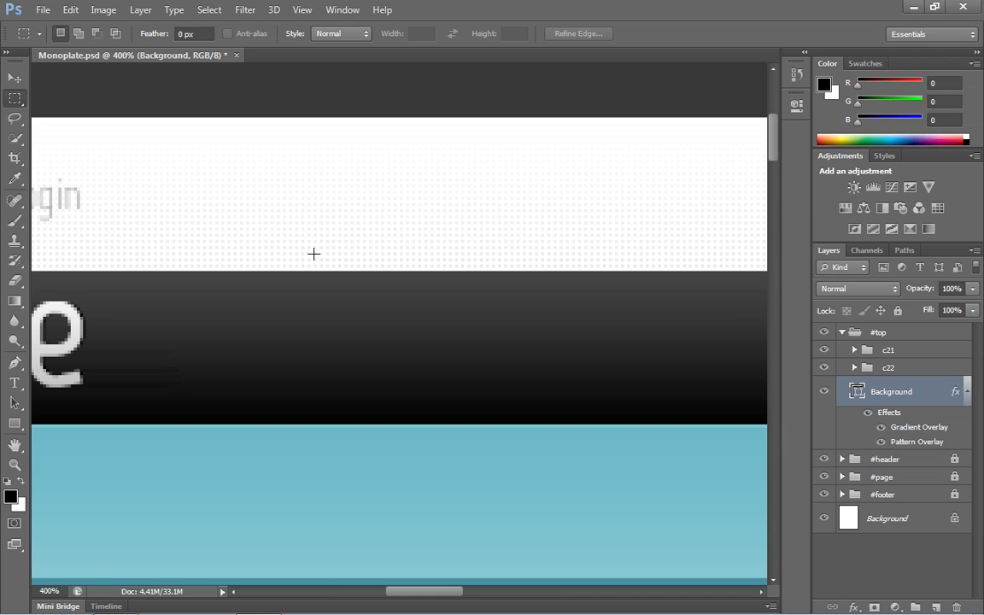
# Step: Select a Fixed Size 2 × 40 px marquee strip of the dotted top bar and copy it with Copy Merged
pyautogui.keyDown('ctrl'); pyautogui.click(268, 250); pyautogui.keyUp('ctrl')
pyautogui.keyDown('ctrl'); pyautogui.click(268, 250); pyautogui.keyUp('ctrl')
pyautogui.moveTo(301, 244); pyautogui.dragTo(354, 345)
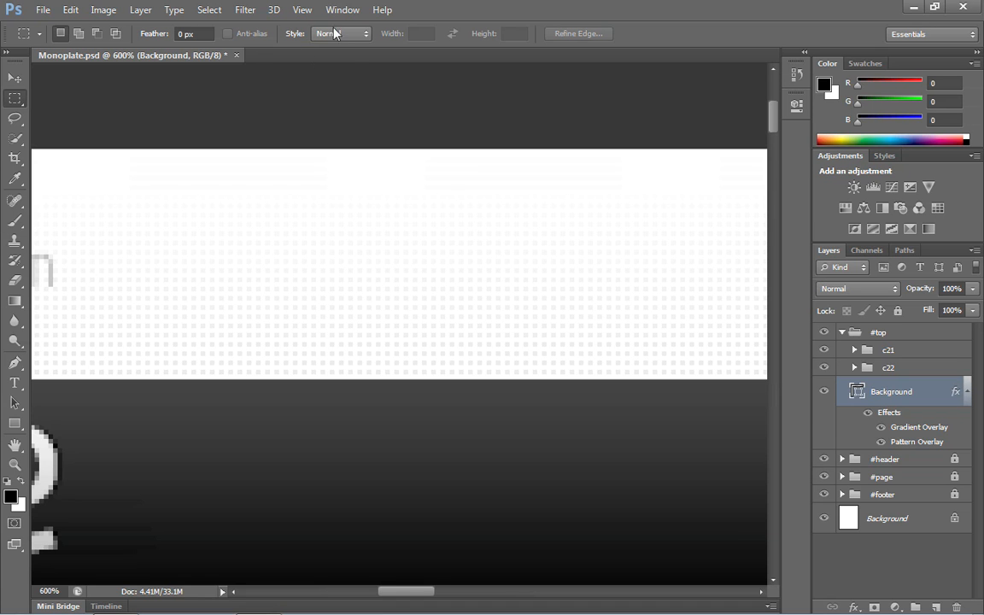
pyautogui.click(361, 39)
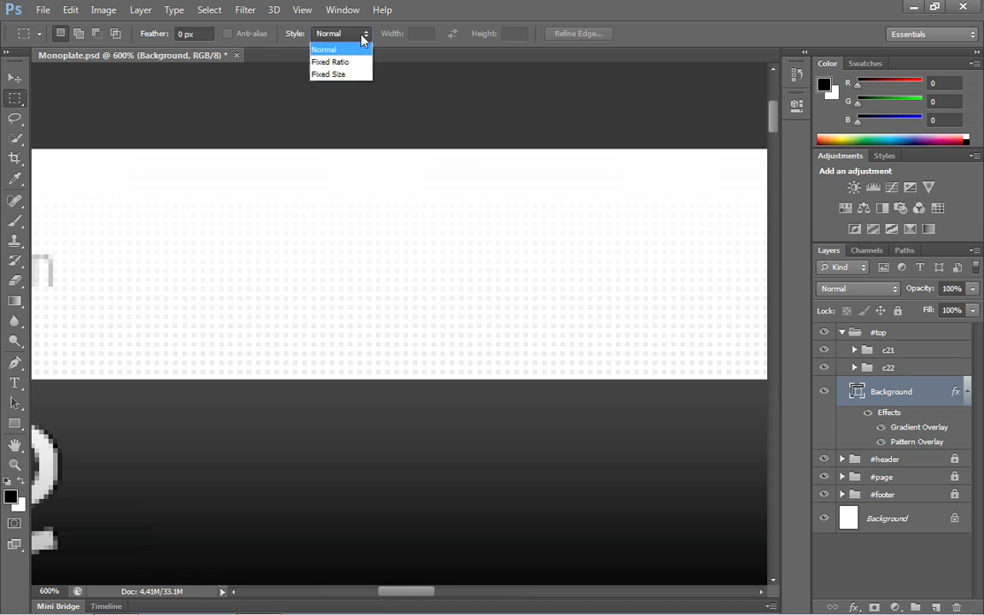
pyautogui.click(345, 73)
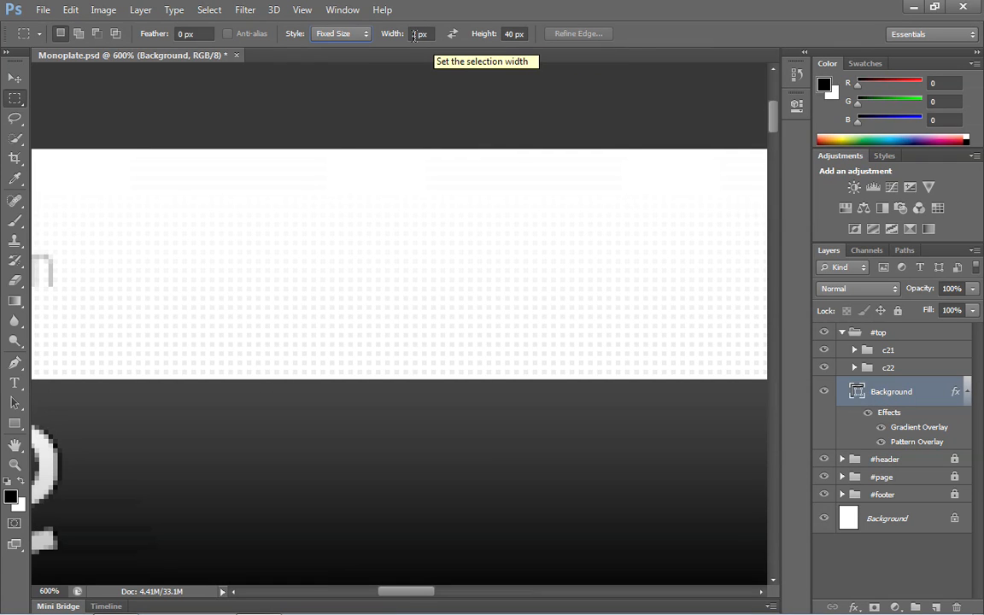
pyautogui.click(229, 202)
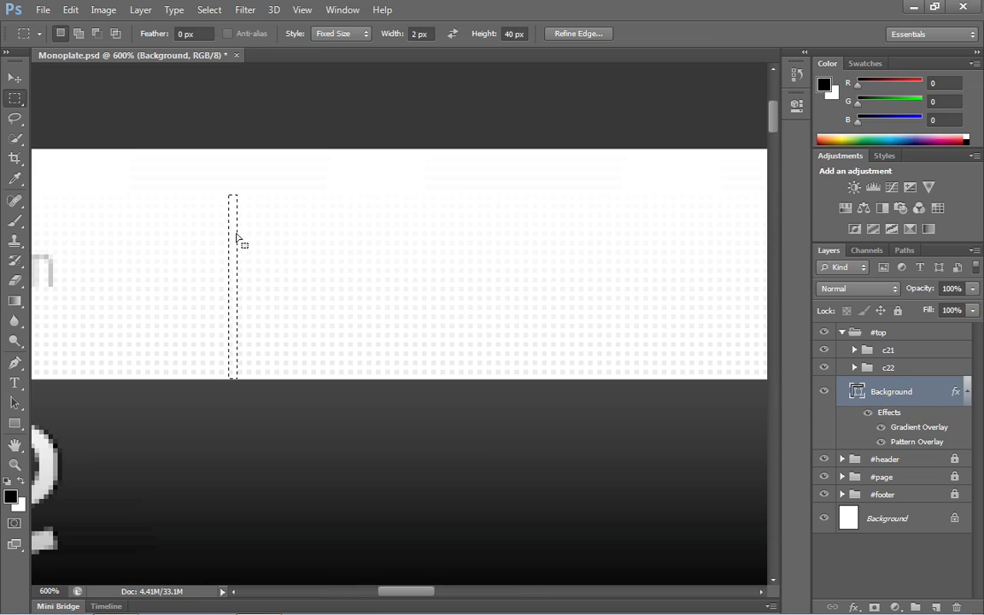
pyautogui.click(70, 9)
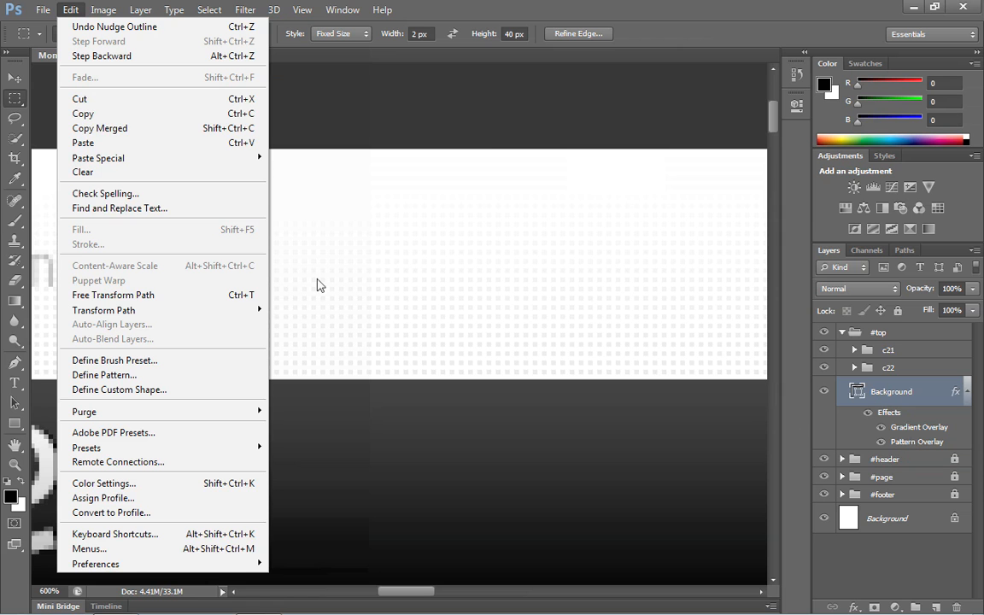
pyautogui.click(191, 129)
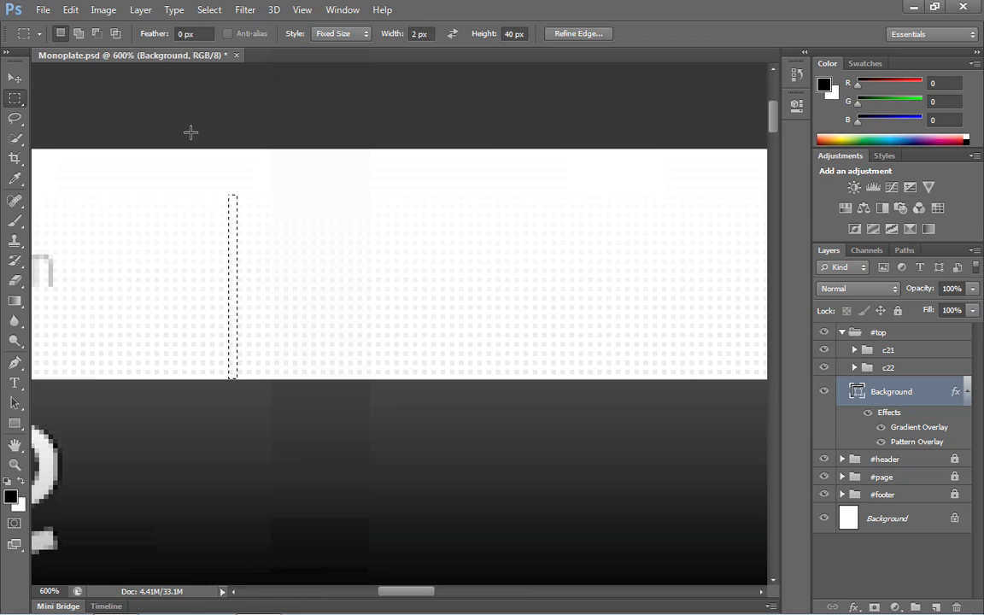
# Step: Create a new 2 × 40 px document at 72 pixels/inch and paste the copied strip into it
pyautogui.click(44, 10)
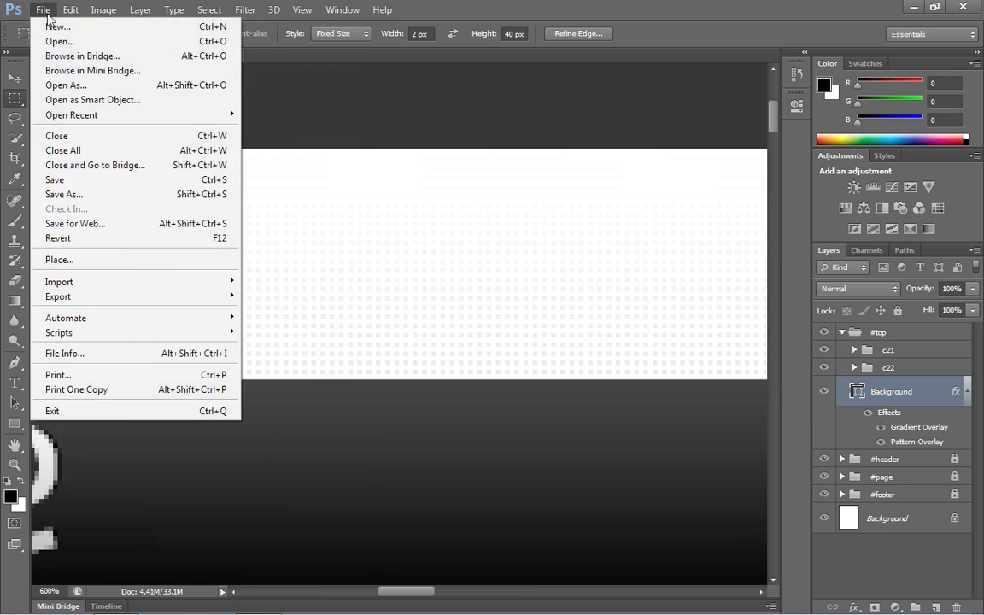
pyautogui.click(53, 26)
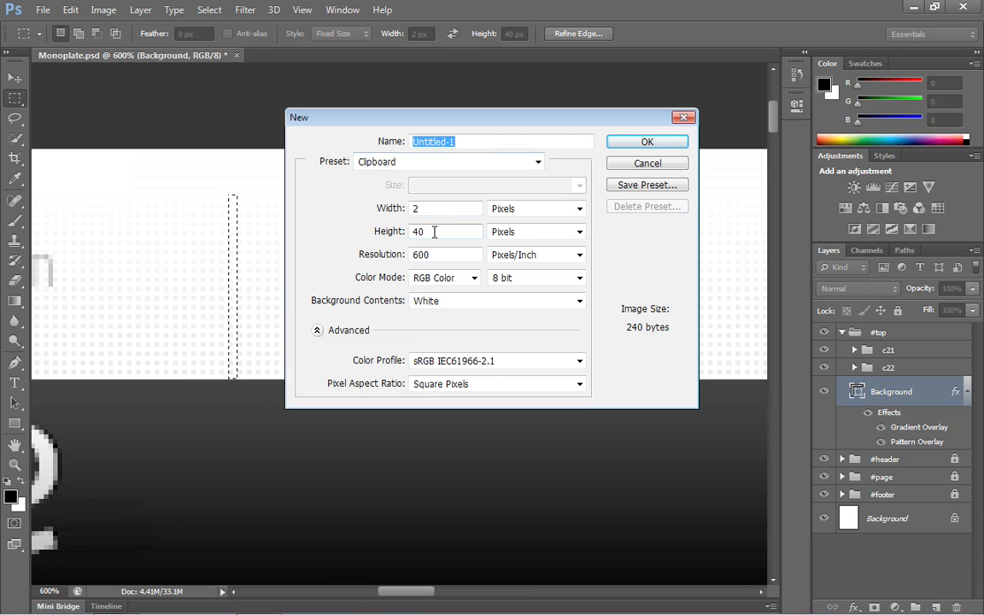
pyautogui.click(342, 254)
pyautogui.write('72')
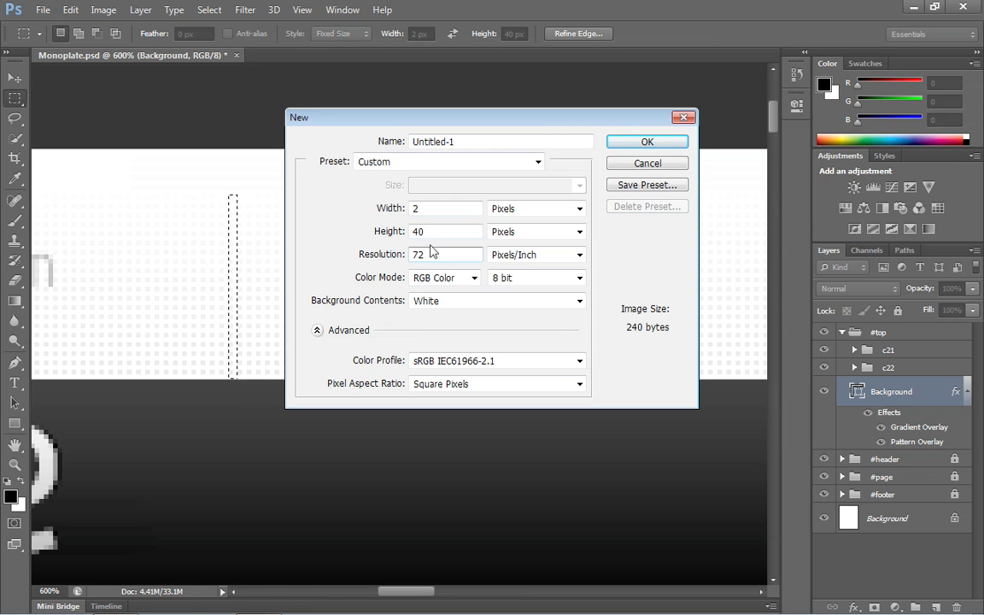
pyautogui.click(646, 142)
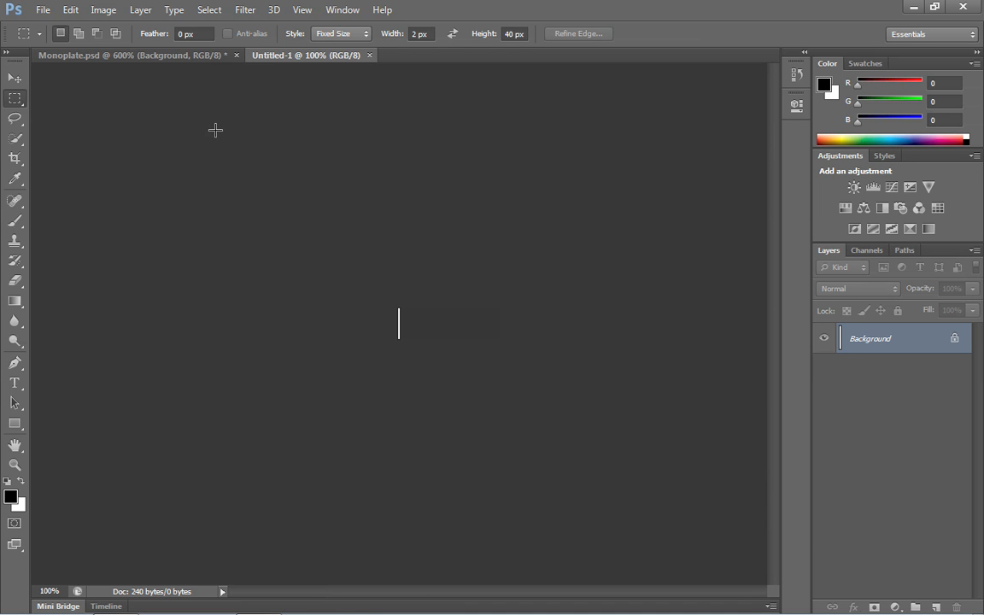
pyautogui.click(71, 9)
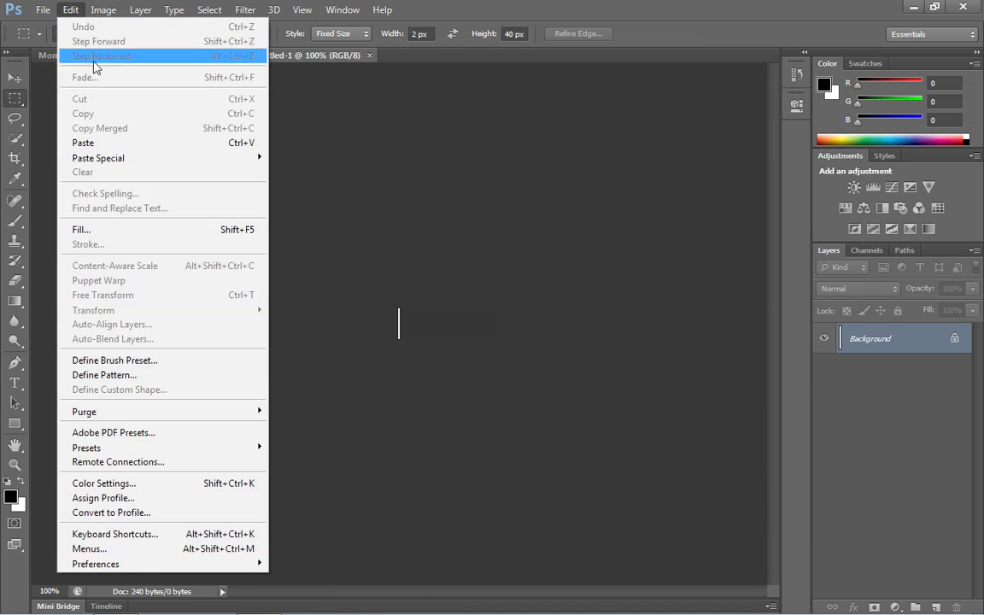
pyautogui.click(96, 143)
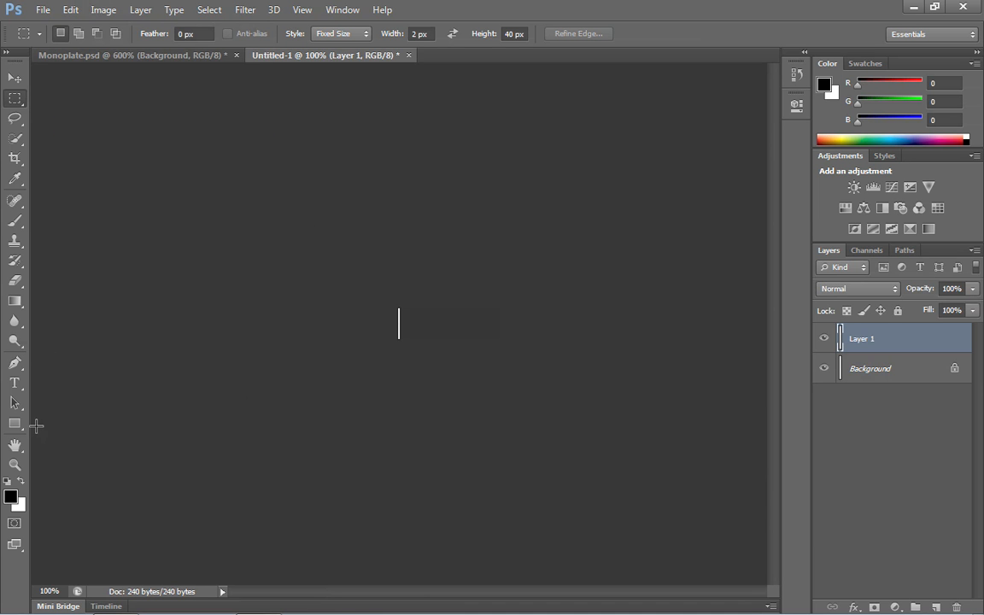
# Step: Examine the pasted strip's dot pattern and gradient up close
pyautogui.click(14, 463)
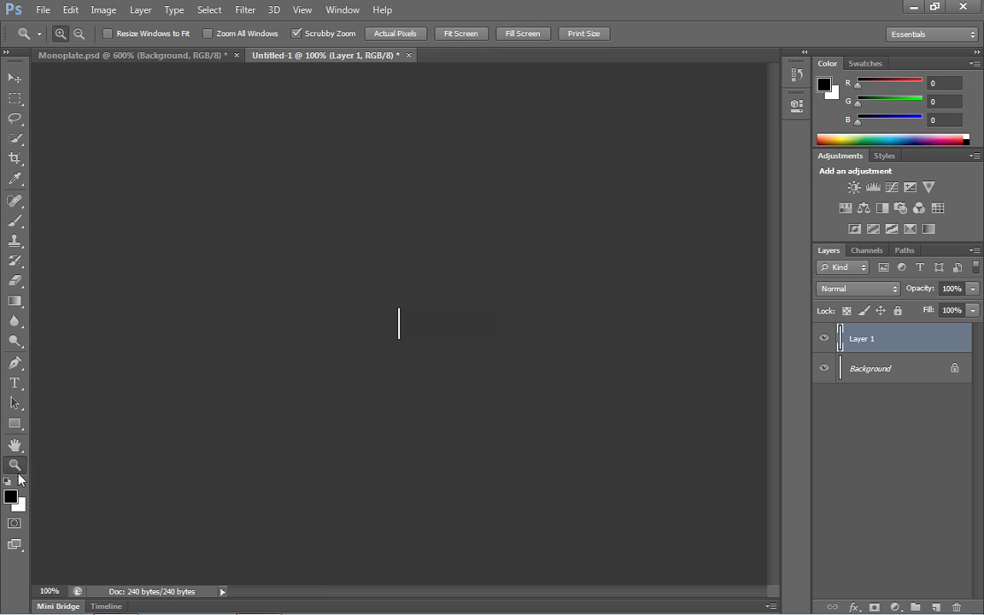
pyautogui.click(401, 335)
pyautogui.click(402, 336)
pyautogui.click(403, 336)
pyautogui.click(402, 336)
pyautogui.click(402, 336)
pyautogui.click(402, 337)
pyautogui.click(402, 337)
pyautogui.click(402, 337)
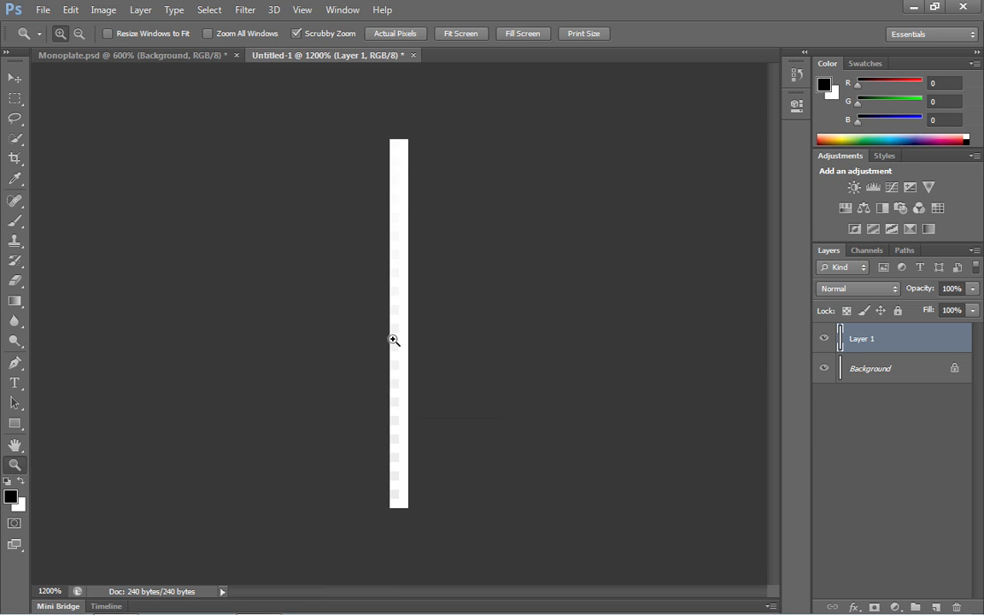
pyautogui.click(402, 337)
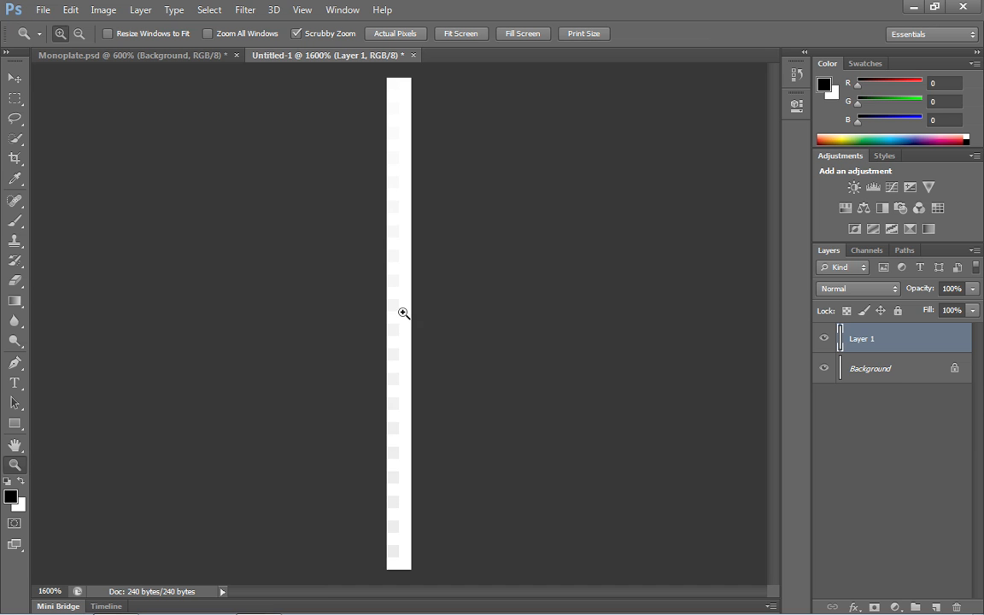
# Step: Open Save for Web for the strip and compare the original and optimized previews in 2-Up view
pyautogui.click(43, 10)
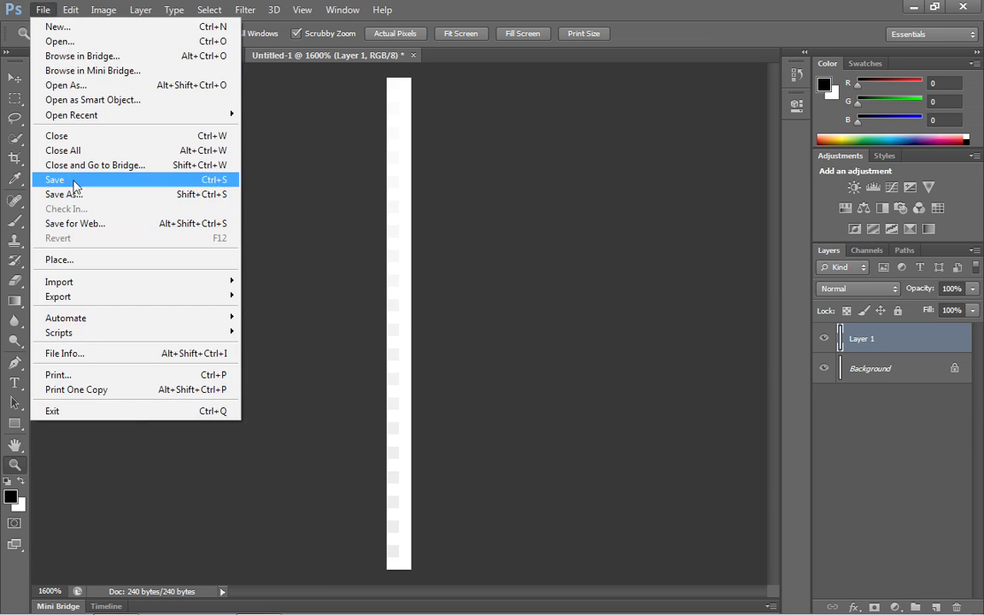
pyautogui.click(75, 224)
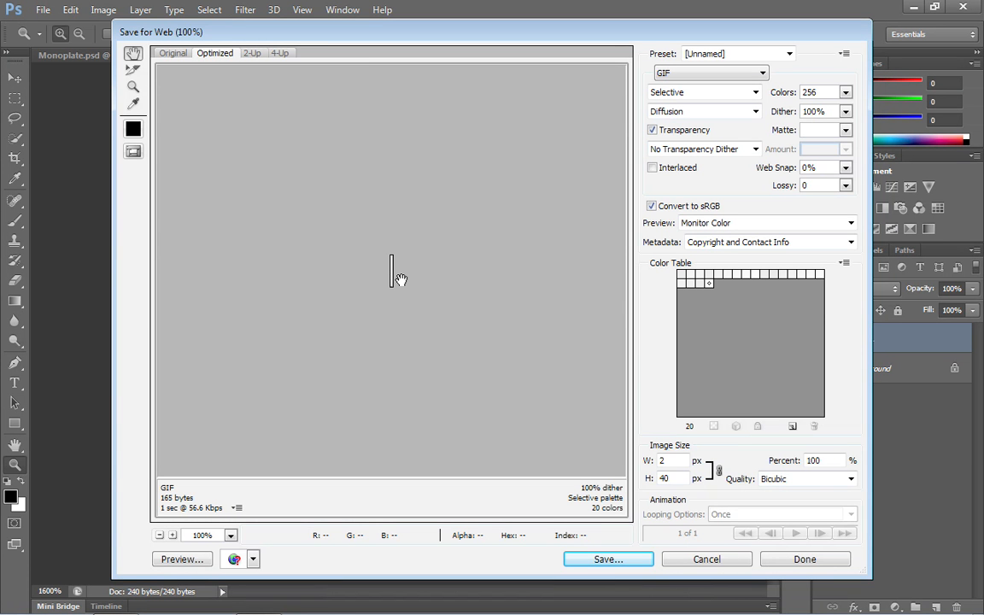
pyautogui.click(134, 86)
pyautogui.click(402, 280)
pyautogui.click(402, 280)
pyautogui.click(402, 280)
pyautogui.click(402, 281)
pyautogui.click(403, 280)
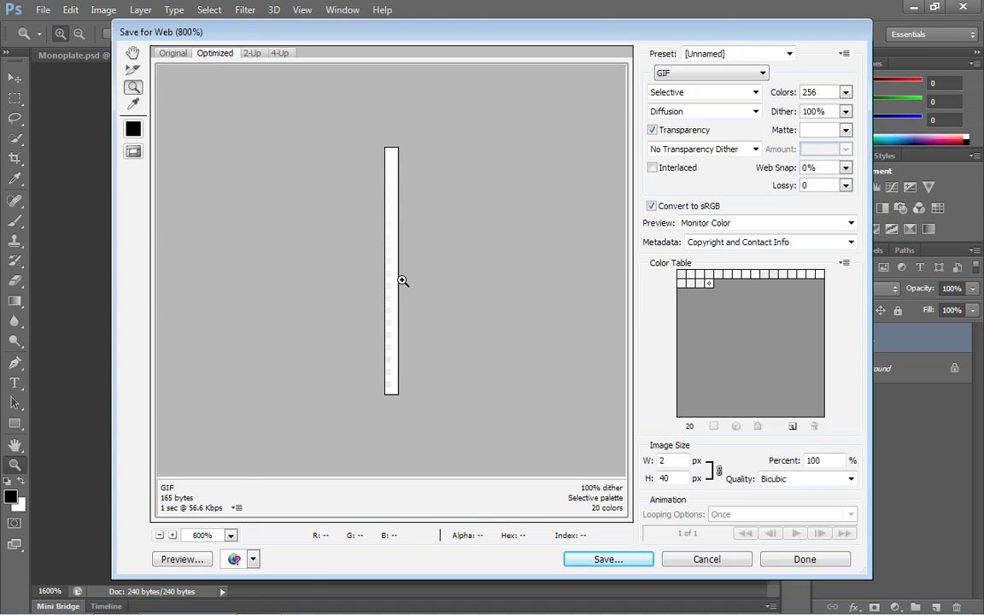
pyautogui.click(253, 53)
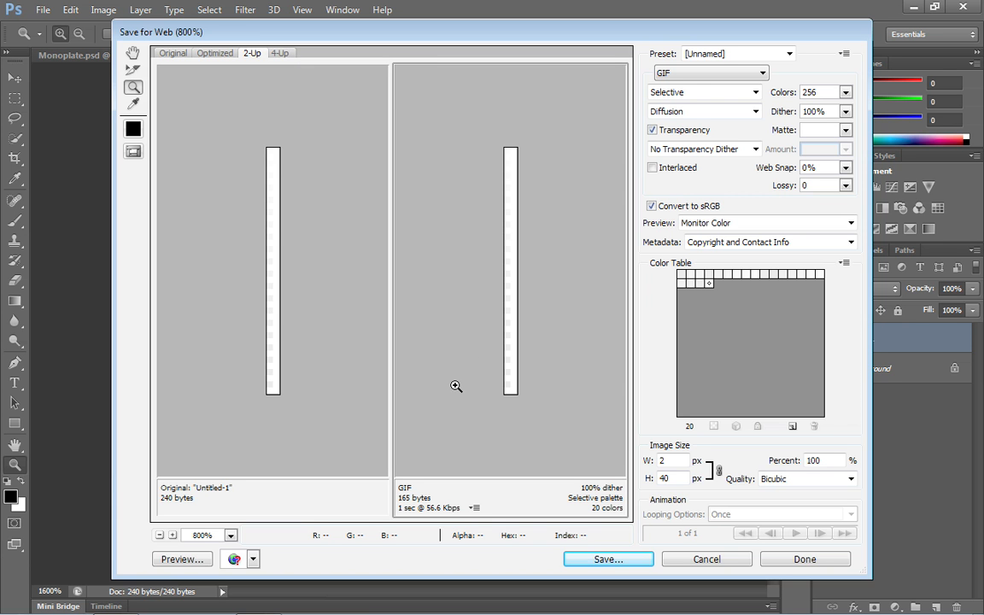
# Step: Set the strip's export format to PNG-8 and limit its palette to 8 colors
pyautogui.click(690, 75)
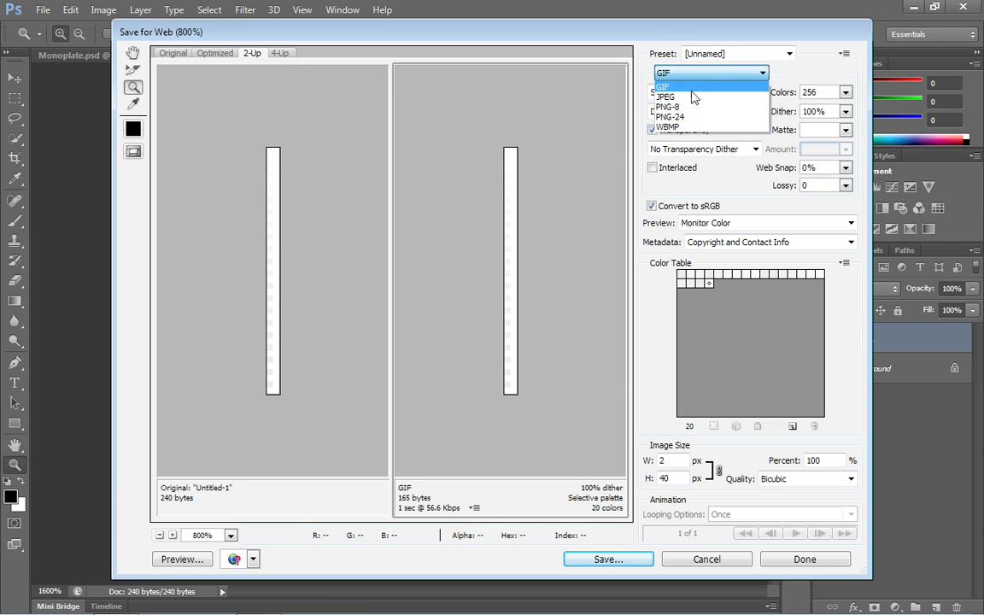
pyautogui.click(692, 106)
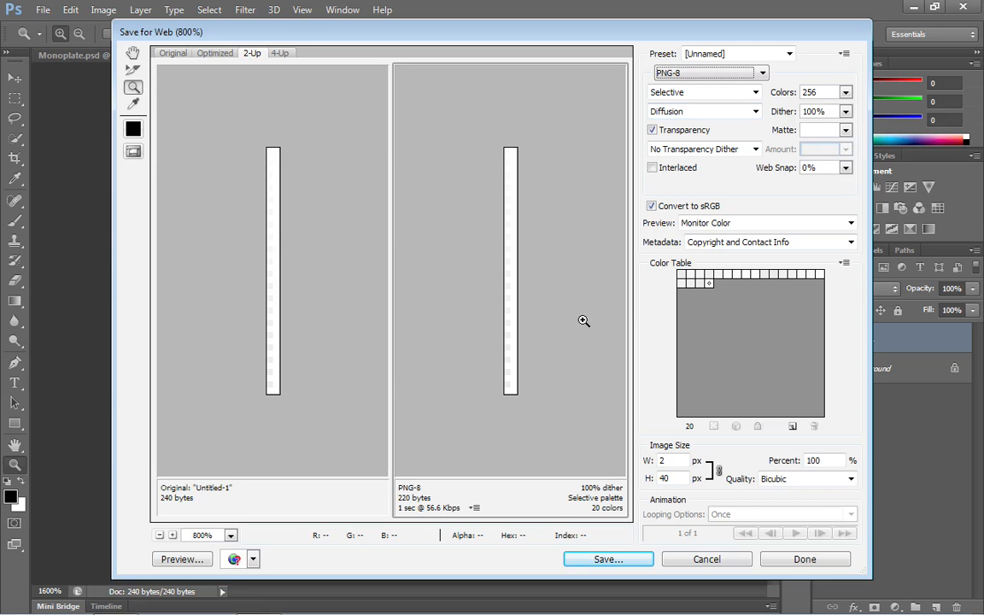
pyautogui.click(844, 92)
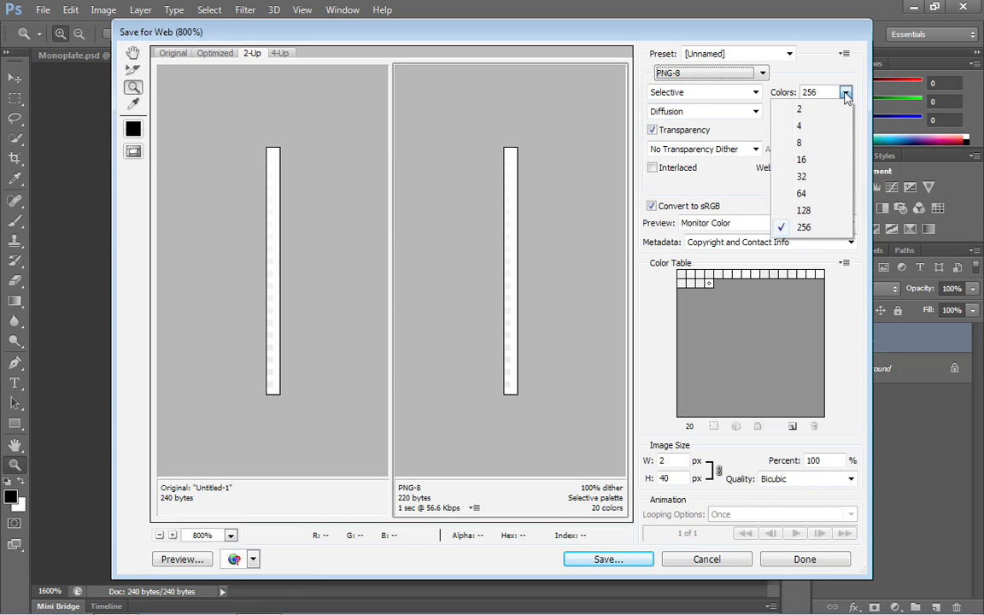
pyautogui.click(773, 142)
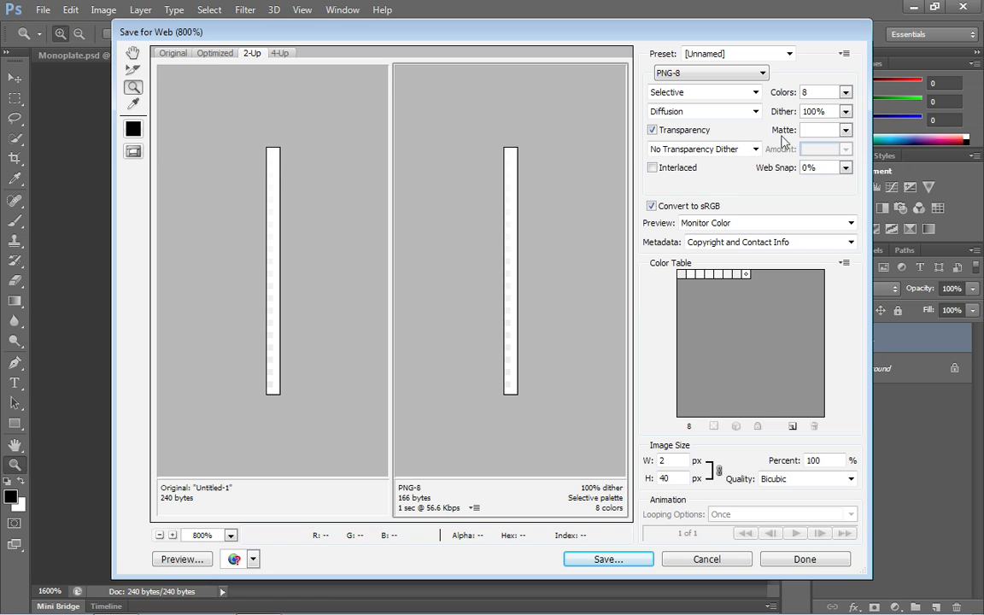
# Step: Try a 4-color palette for the optimized strip, and set the color count back to 8
pyautogui.click(845, 92)
pyautogui.click(833, 129)
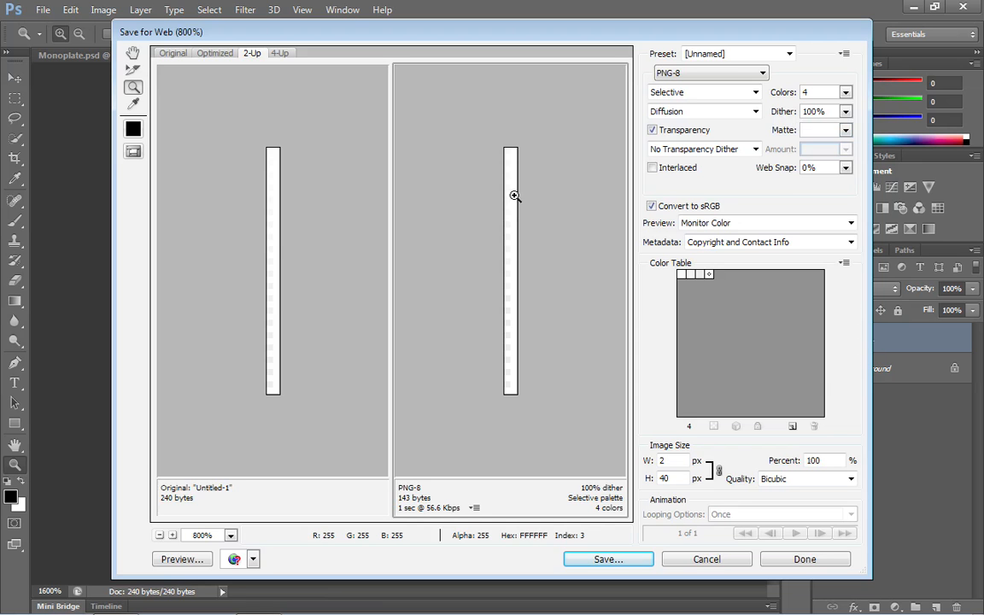
pyautogui.click(836, 91)
pyautogui.click(829, 144)
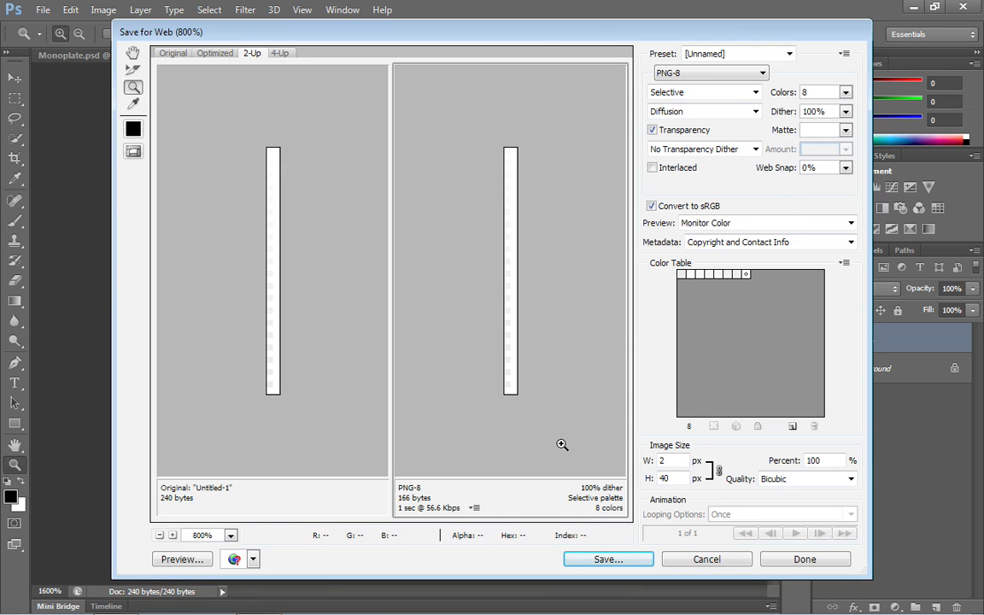
# Step: Save the optimized strip as top.png in the Desktop folder PSD to HTML > Blank > includes > images
pyautogui.click(606, 560)
pyautogui.click(159, 162)
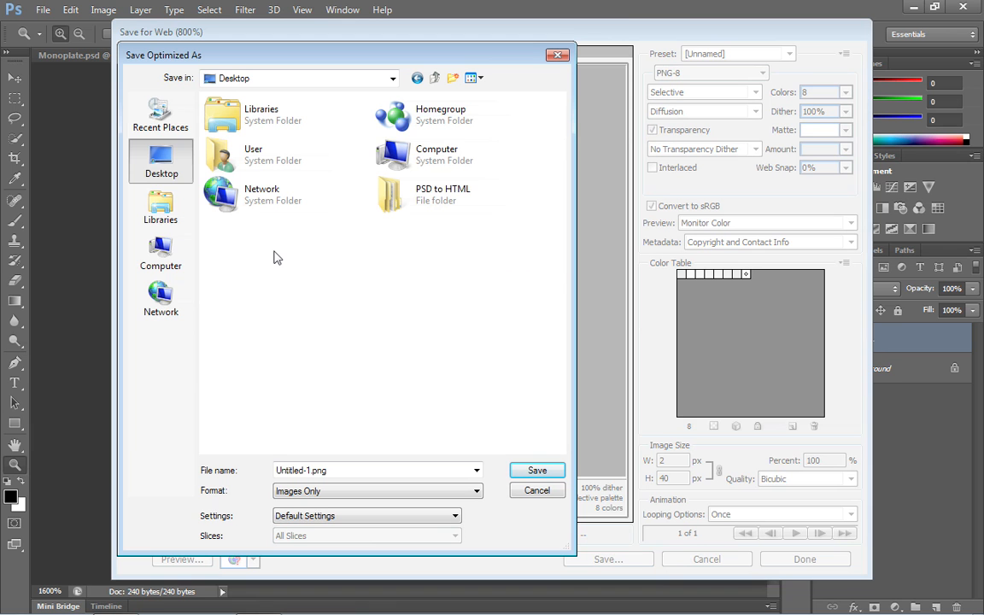
pyautogui.doubleClick(392, 197)
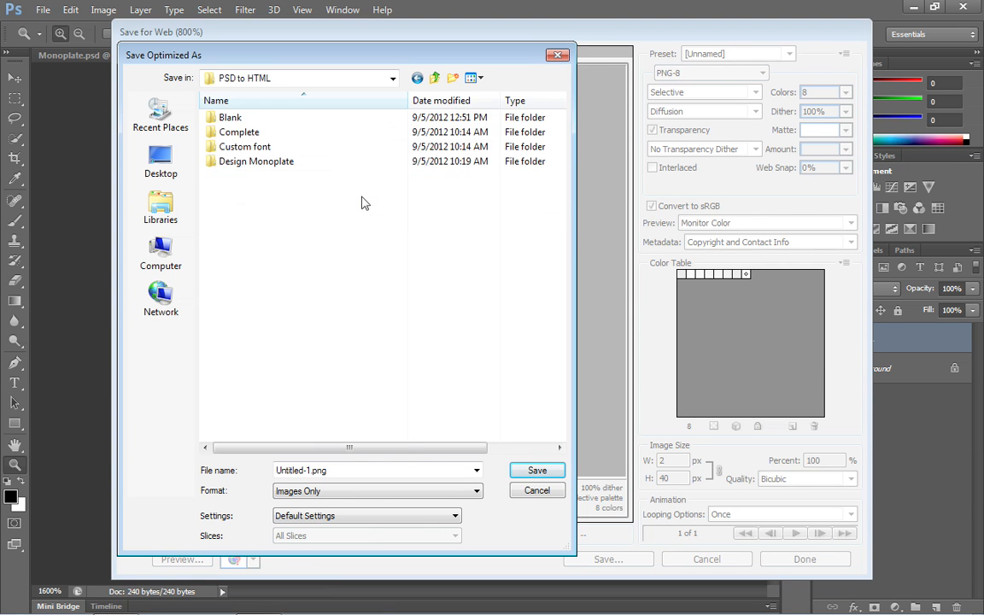
pyautogui.doubleClick(228, 119)
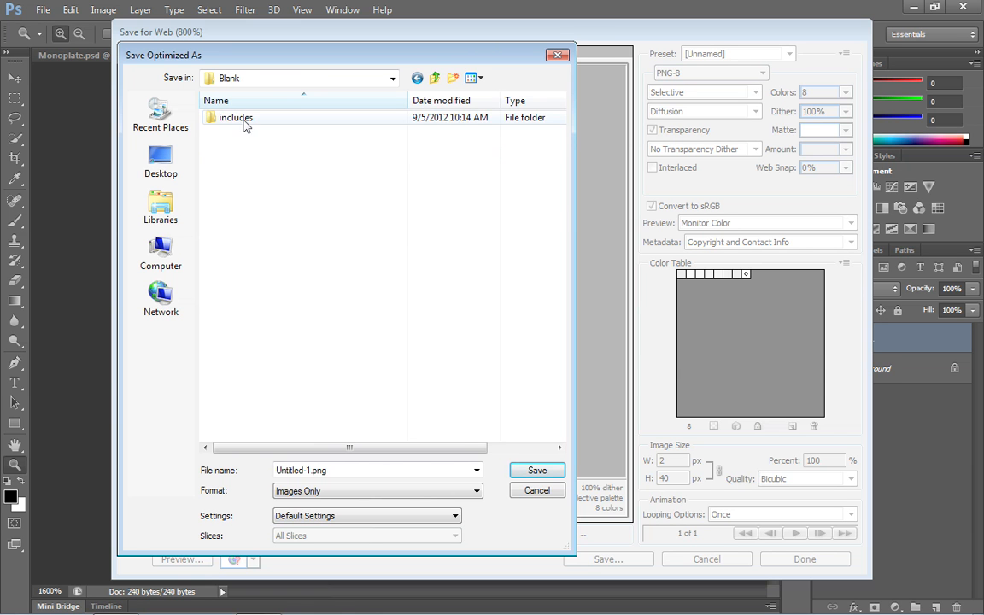
pyautogui.doubleClick(243, 125)
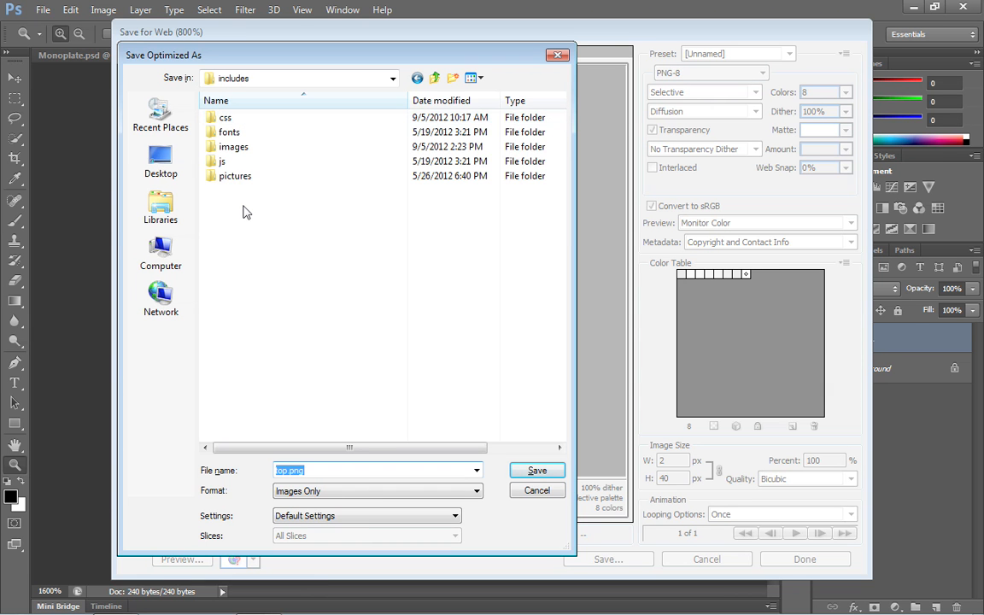
pyautogui.doubleClick(239, 148)
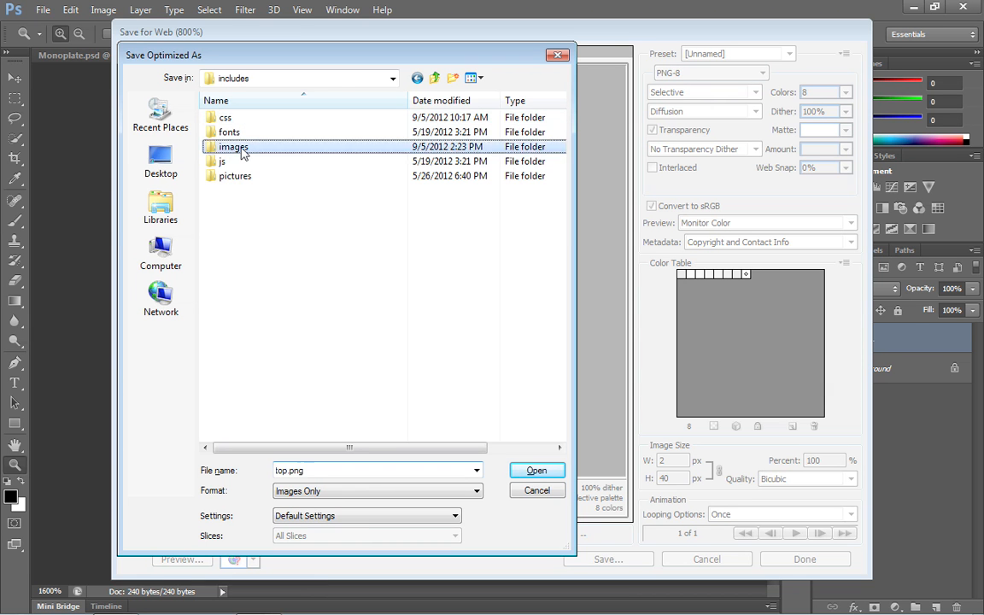
pyautogui.doubleClick(286, 471)
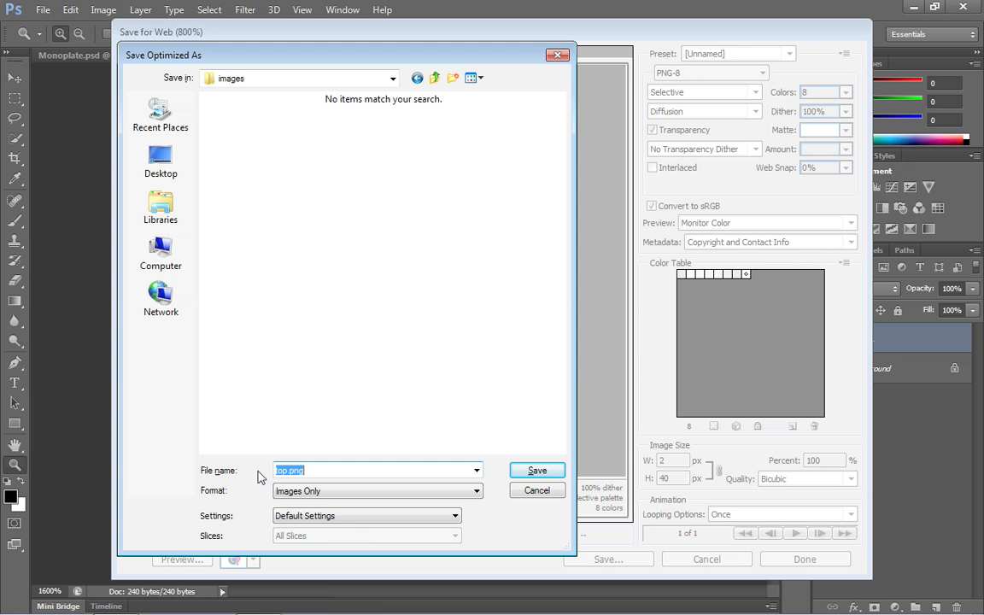
pyautogui.click(321, 471)
pyautogui.click(532, 470)
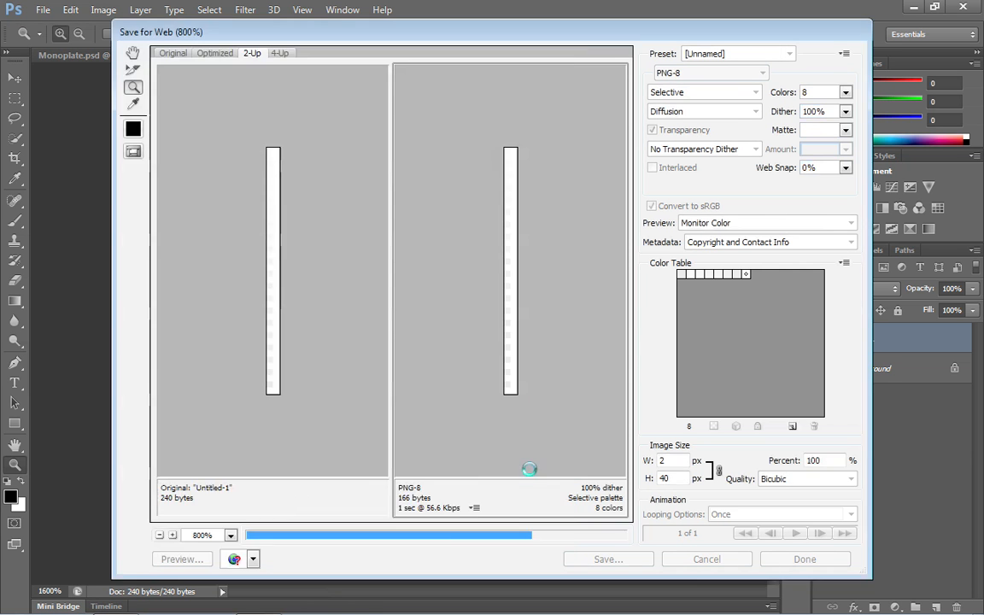